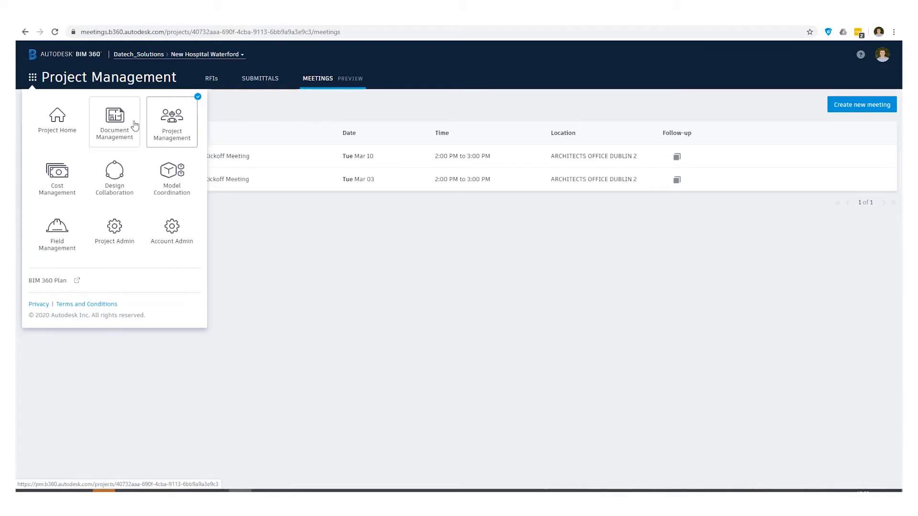
Step: Return to the New Hospital Waterford Meetings list with the Mar 10 and Mar 03 kickoff meetings
click(170, 122)
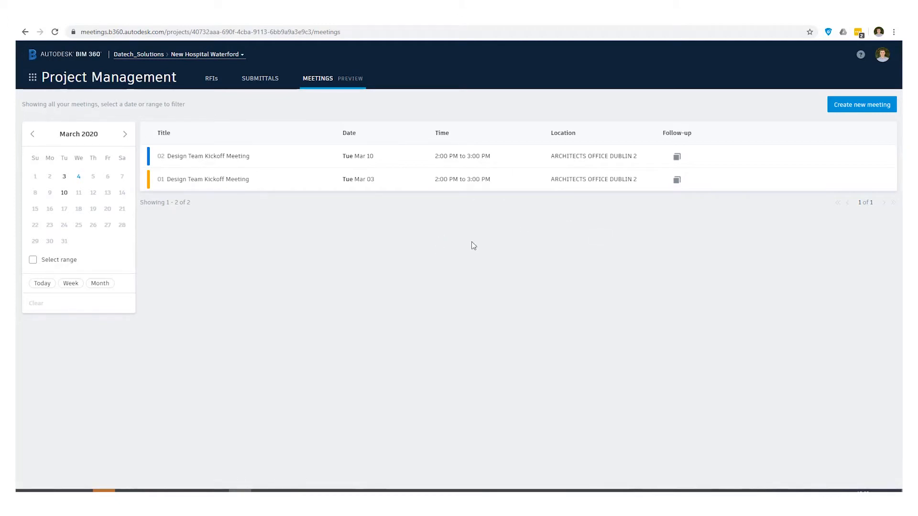
Step: Create new meeting 01 and title it 'BIM Team Introduction'
click(843, 105)
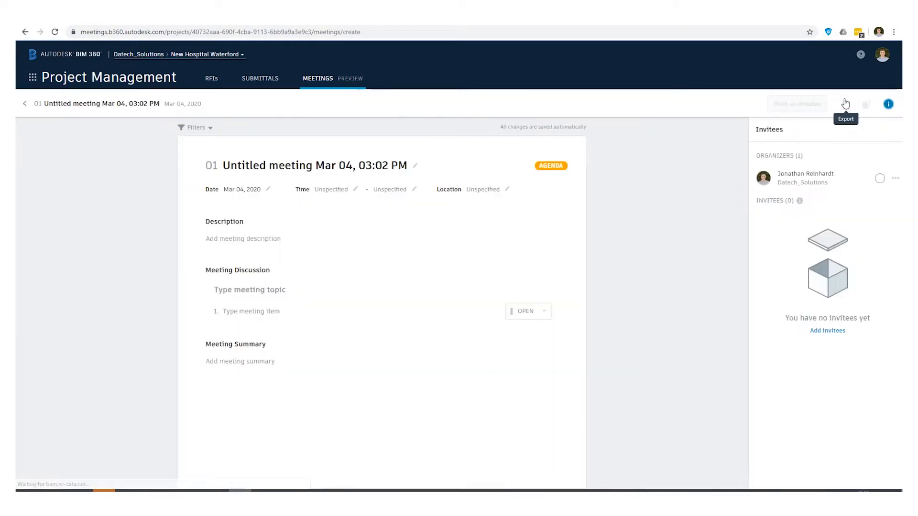
click(324, 171)
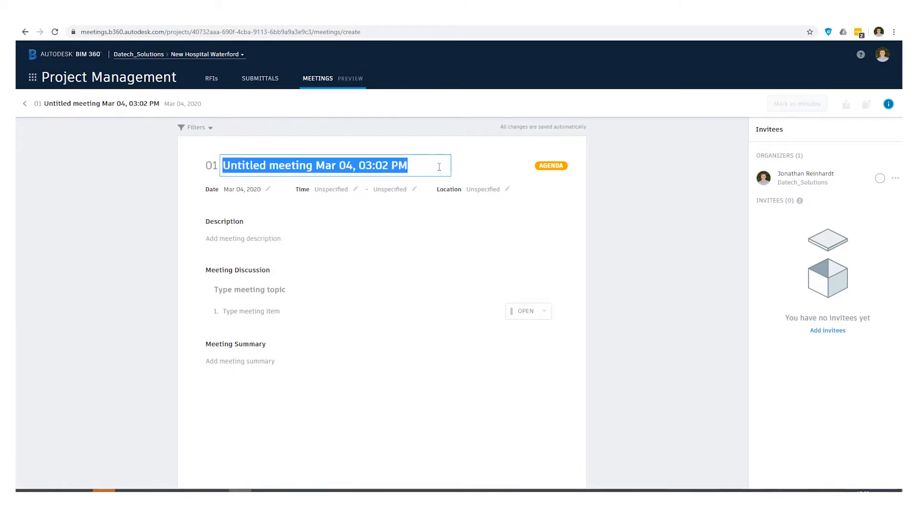
text(BIM Team)
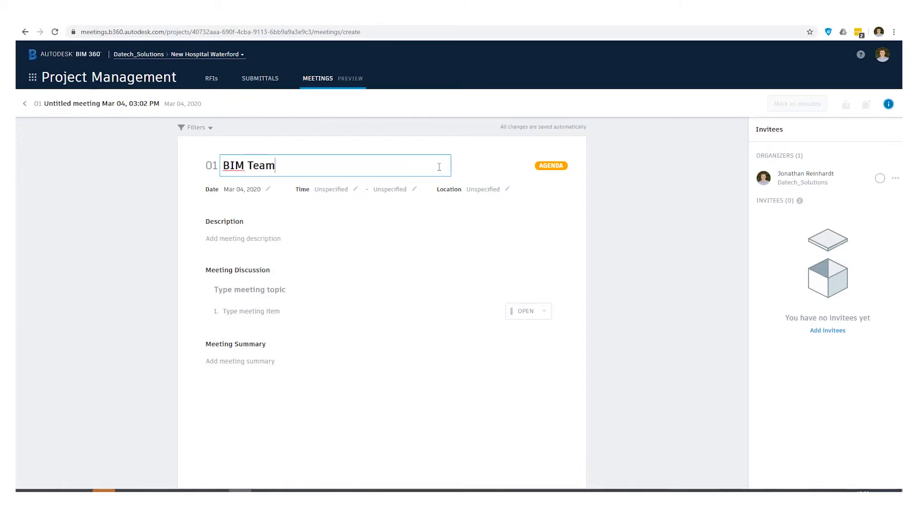
text( Introduction)
click(467, 238)
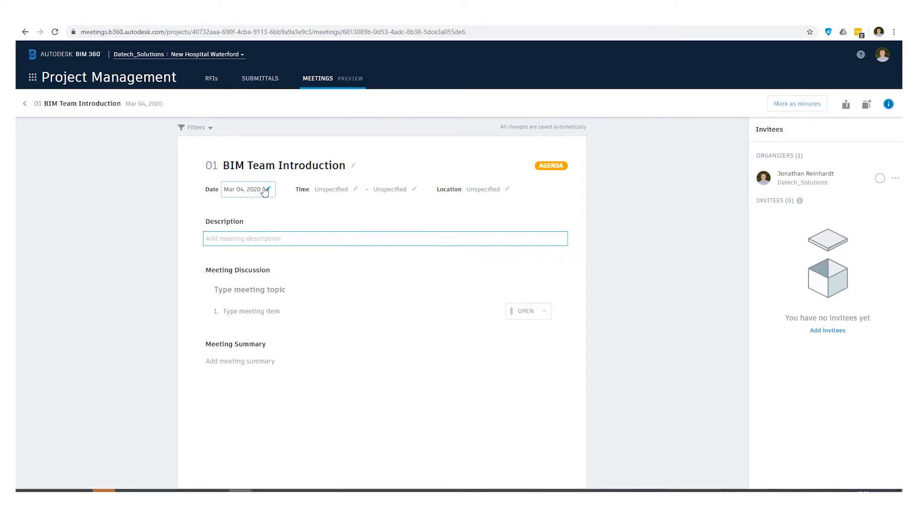
Step: Schedule the meeting for Mar 04, 2020, 02:00–03:00 PM, at SITE OFFICE
click(266, 189)
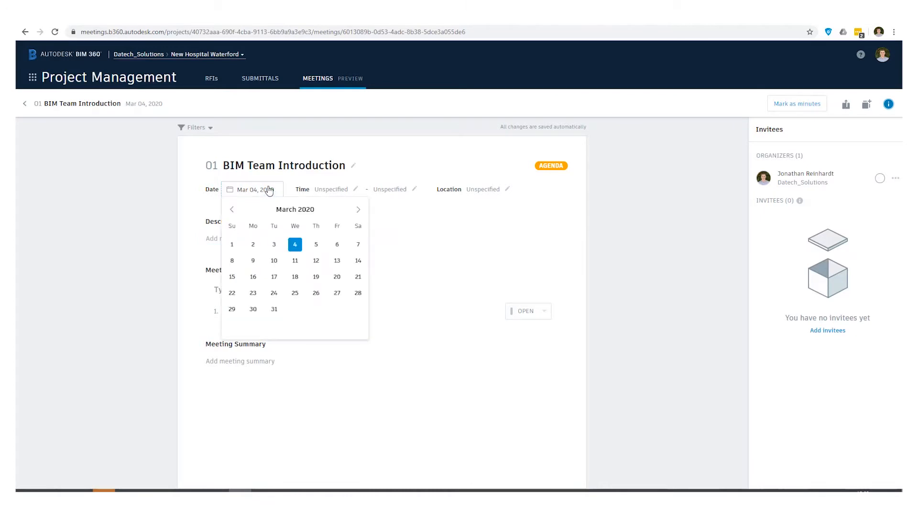
click(295, 246)
click(357, 196)
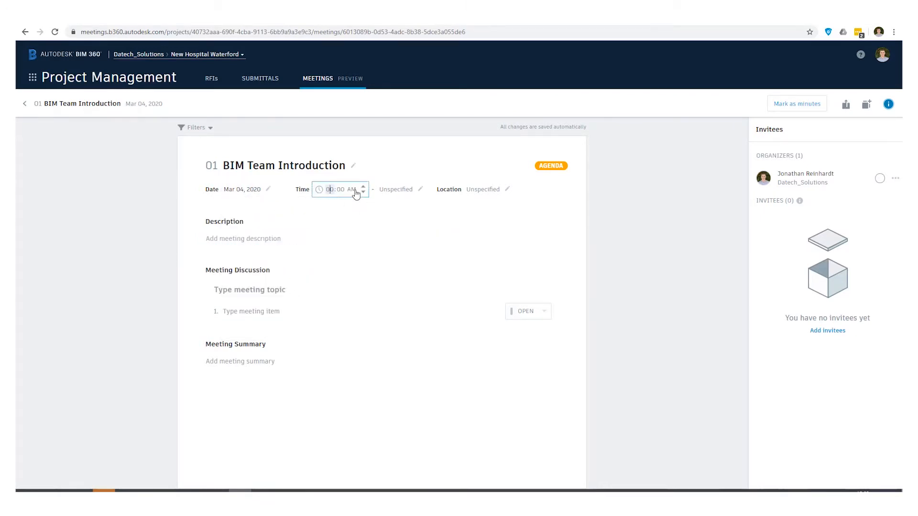
click(354, 189)
click(363, 187)
click(331, 189)
click(636, 241)
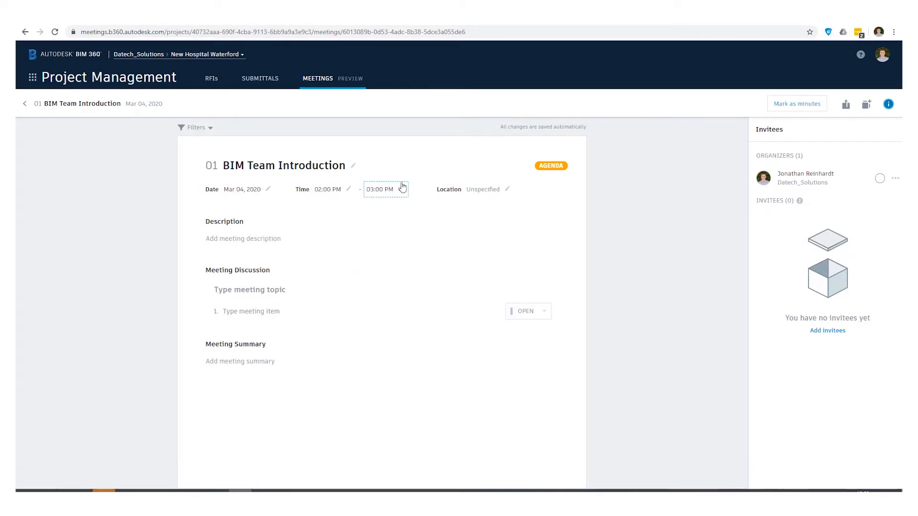
click(508, 189)
text(SITE OFFICE)
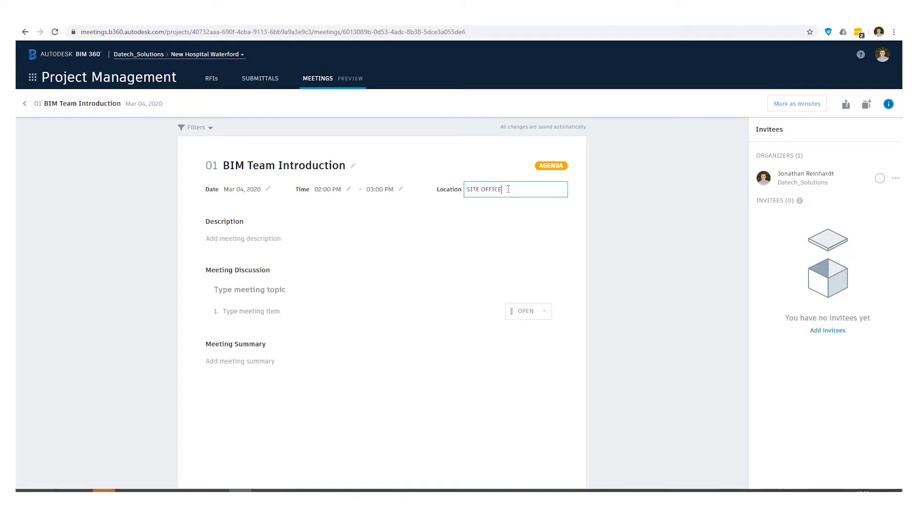
Step: Enter the description 'Meeting to introduce BIM team members across consultants.', fixing the spelling and capitalisation
click(293, 237)
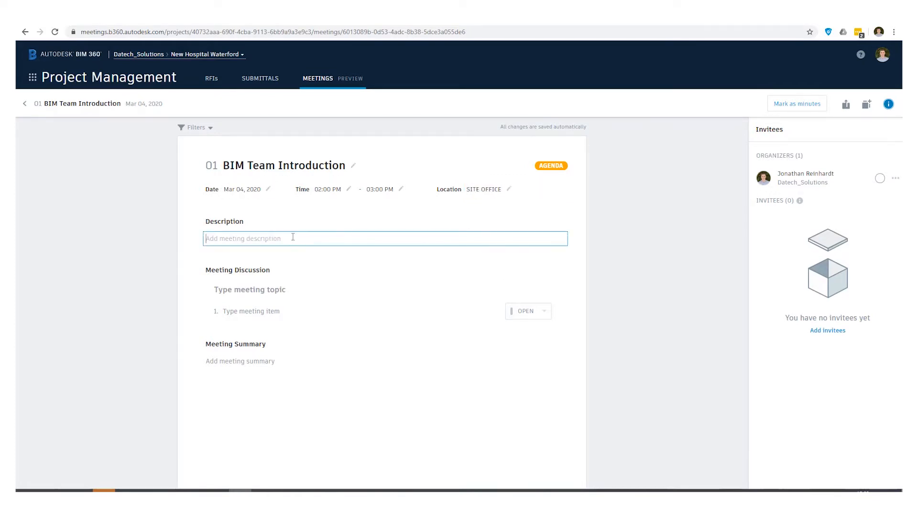
text(Meeting to introduce bim team members across consultatnts.)
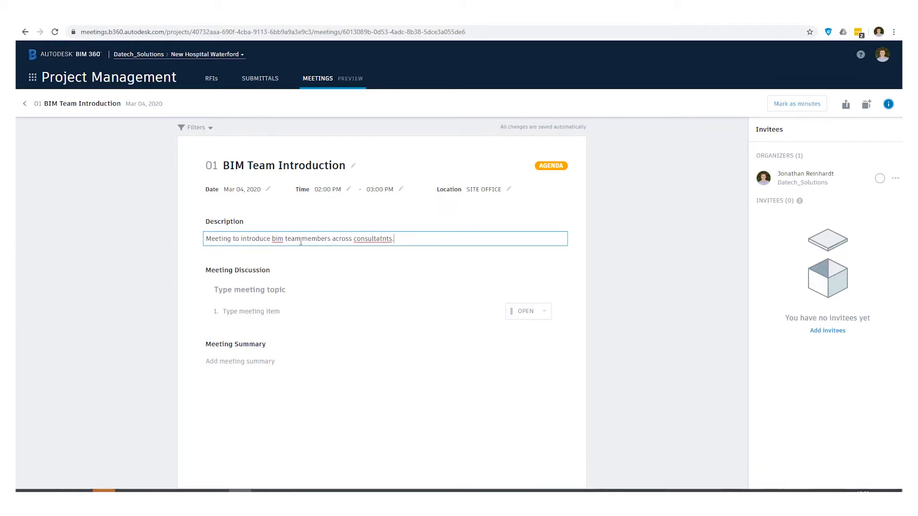
right_click(375, 239)
key(Return)
double_click(279, 239)
text(BIM)
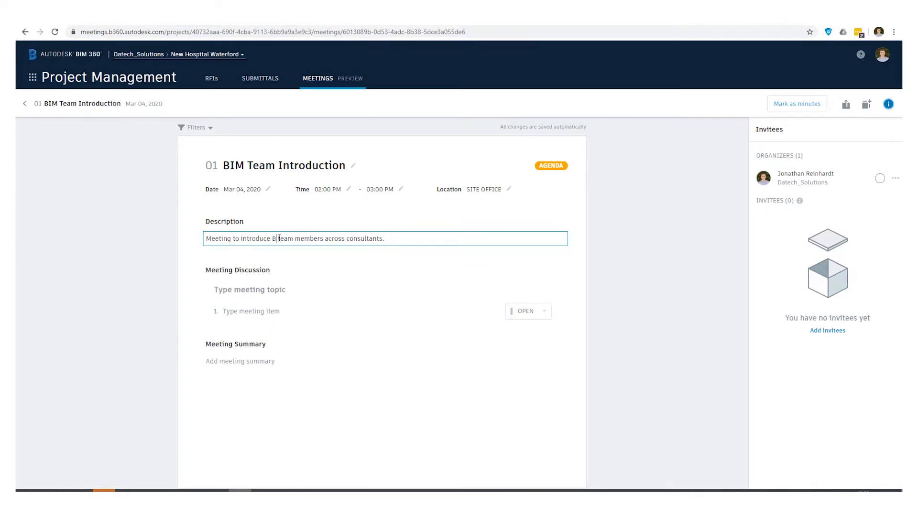
click(263, 290)
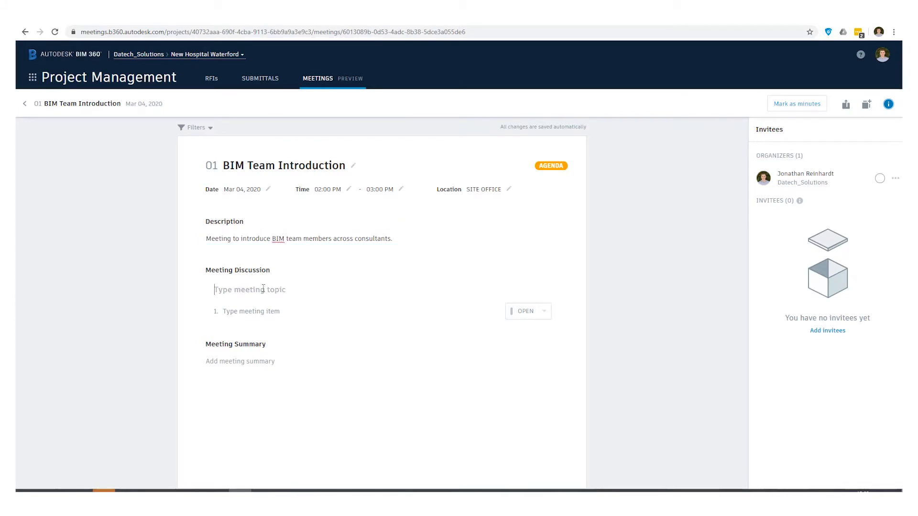
Step: Add topic 'BIM Execution Plan - Post Contract' with items 'BIM Coordinator role' and 'Revit version to use on project.'
text(BIM Execution Plan - Post Contract)
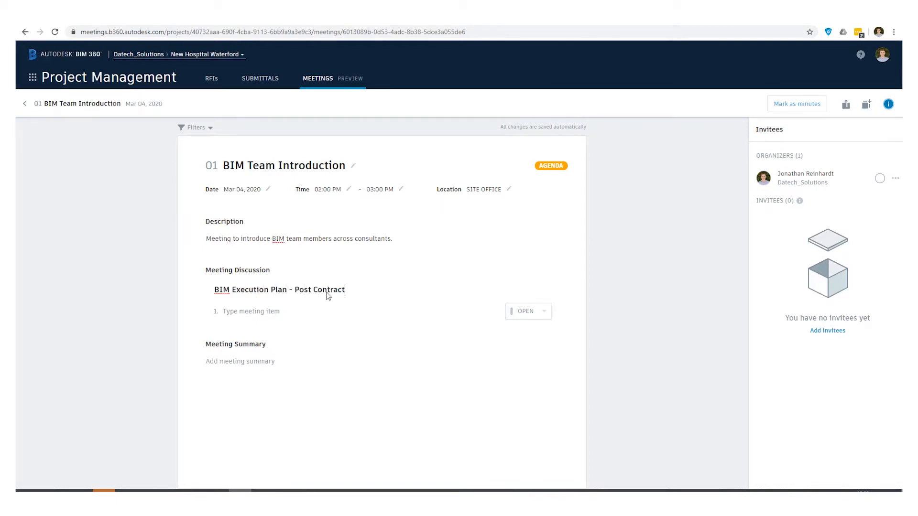
click(282, 314)
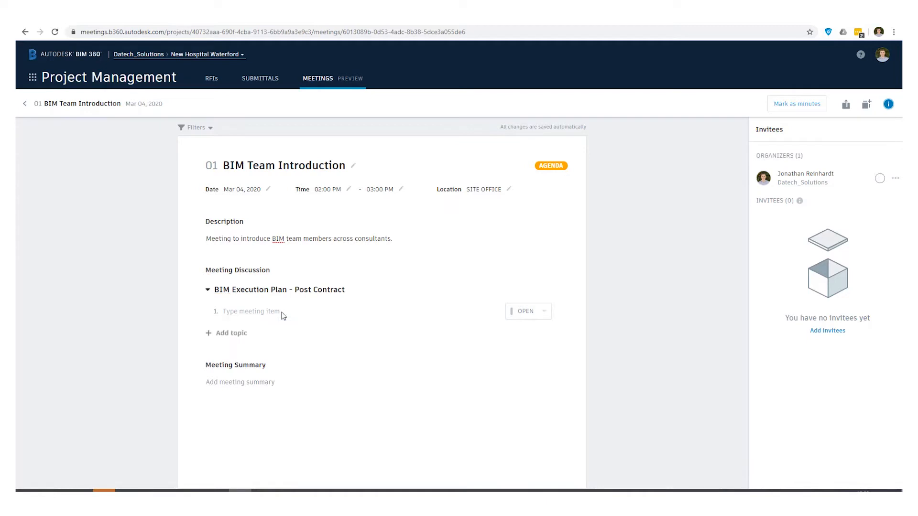
text(BIM Coordiantor role)
right_click(262, 313)
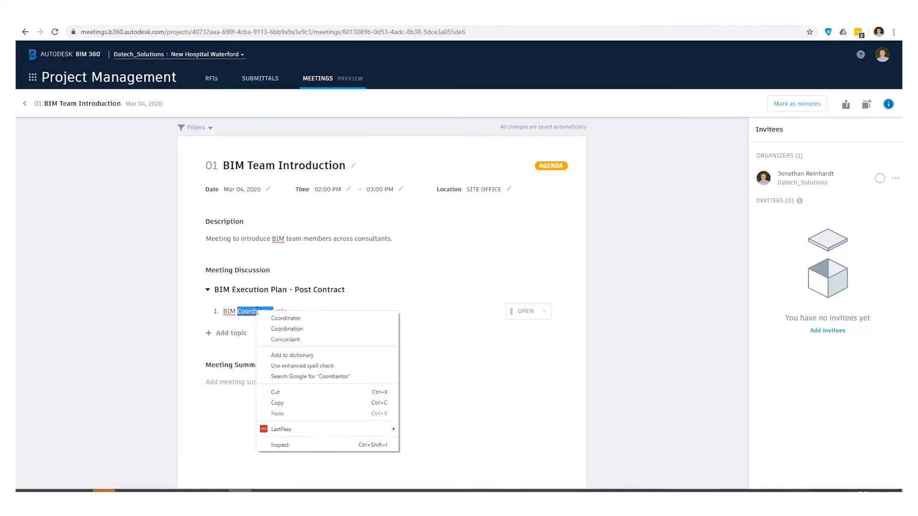
click(271, 321)
click(222, 333)
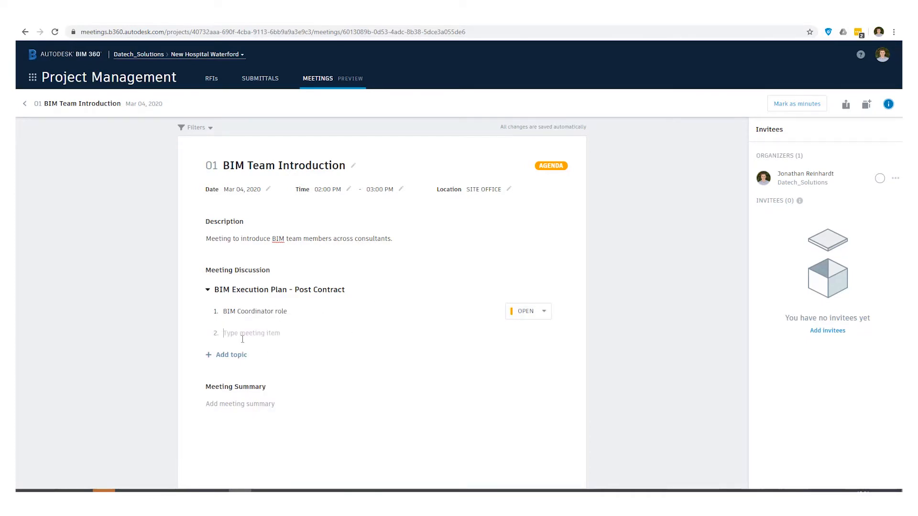
text(Revit version to use on project.)
key(Return)
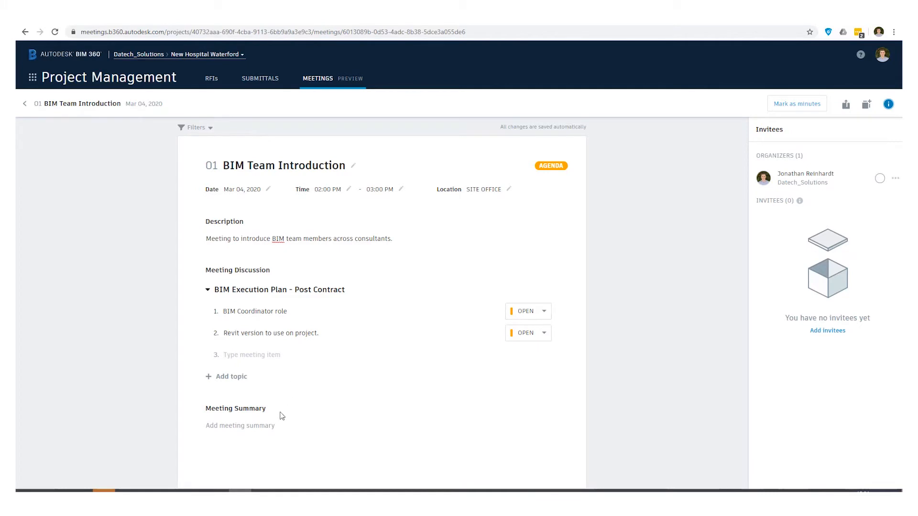
click(253, 427)
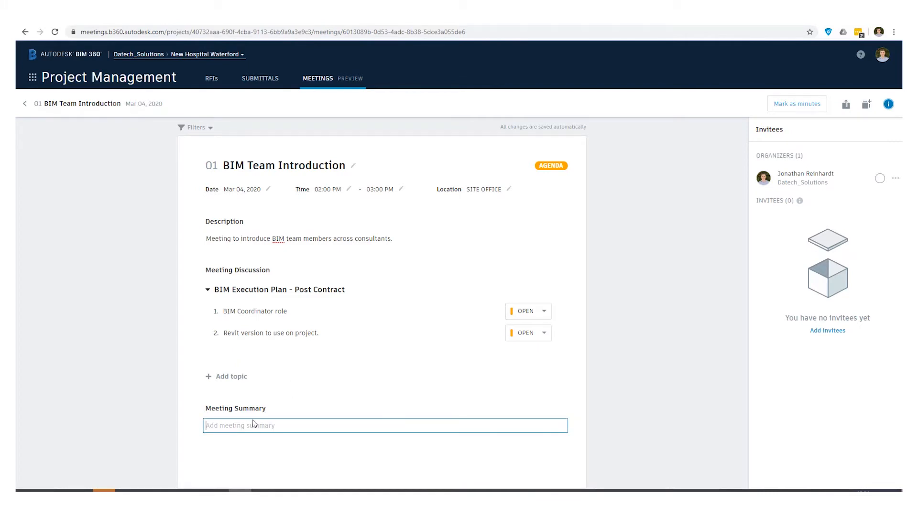
Step: Write the summary 'Attendees to follow up on action items.'
text(Attendees to follow up on action items.)
click(643, 289)
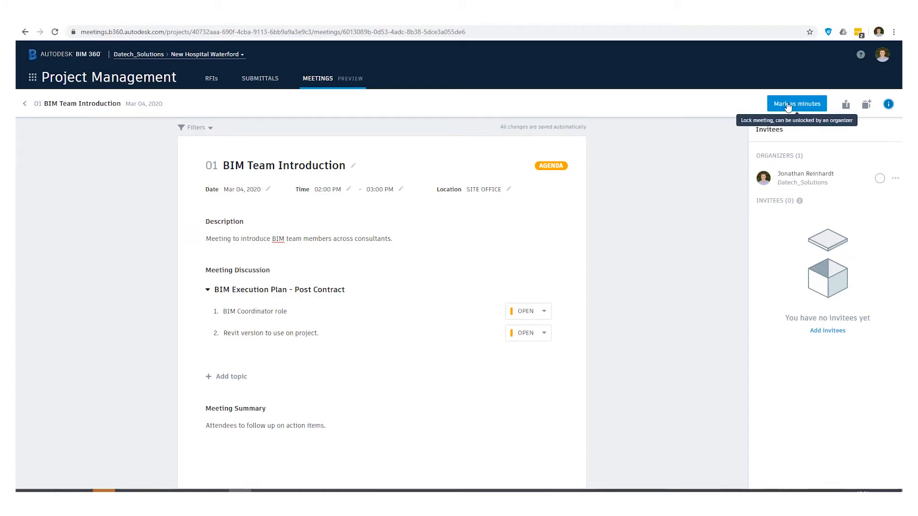
Step: Mark the organizer as attended and start a non-member invitee, discarding the first draft form
click(880, 179)
click(832, 330)
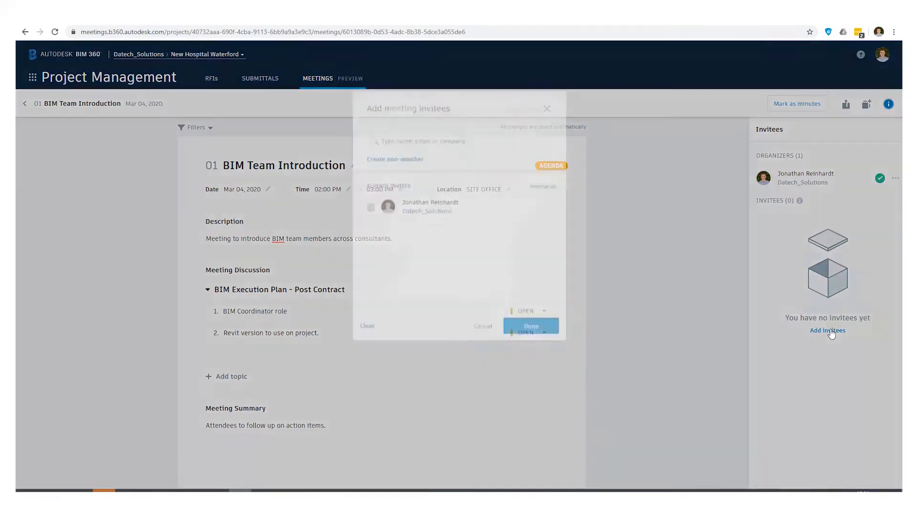
click(426, 175)
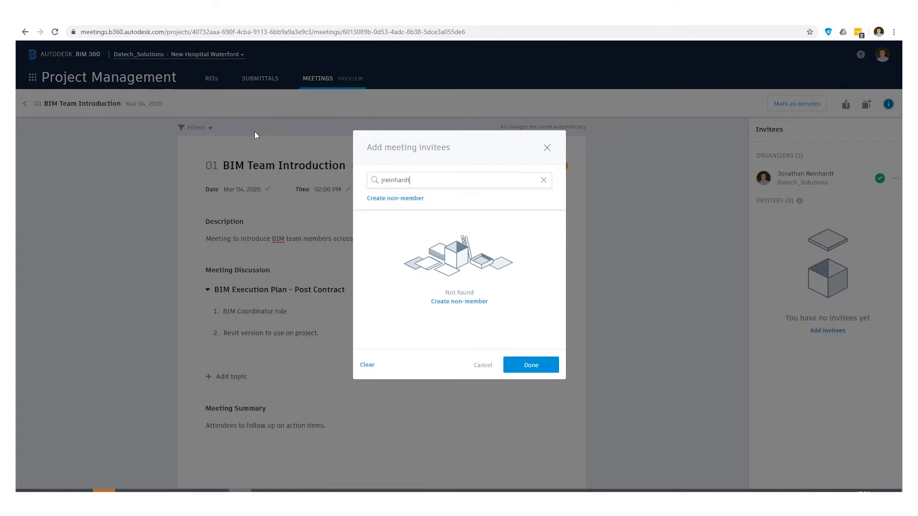
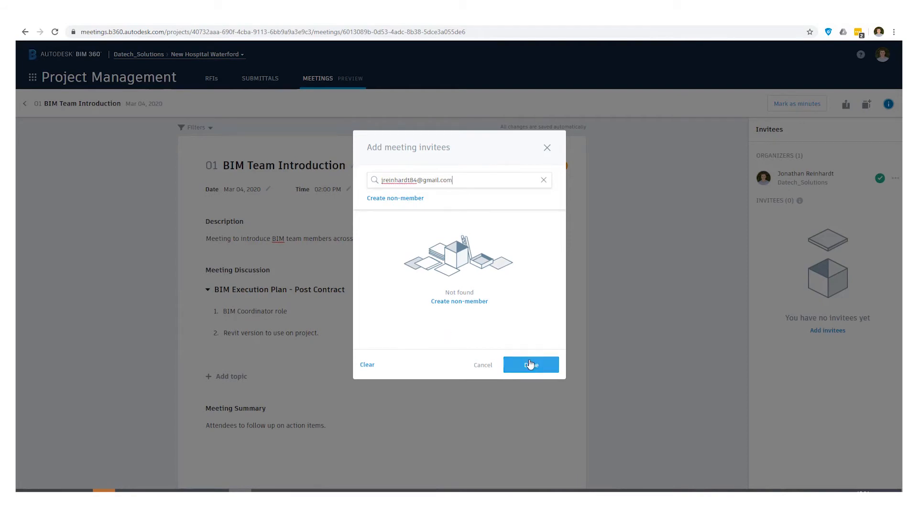
click(404, 198)
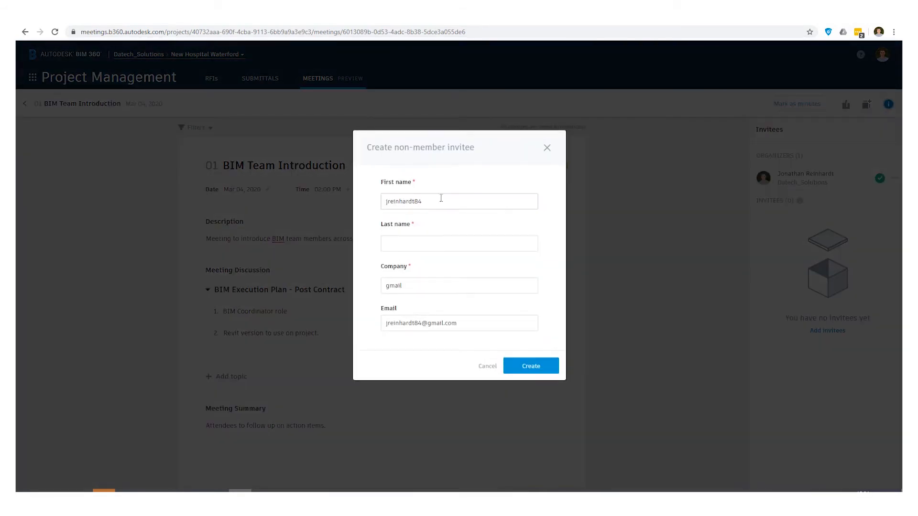
click(426, 242)
text(Jonat)
key(BackSpace)
key(BackSpace)
key(BackSpace)
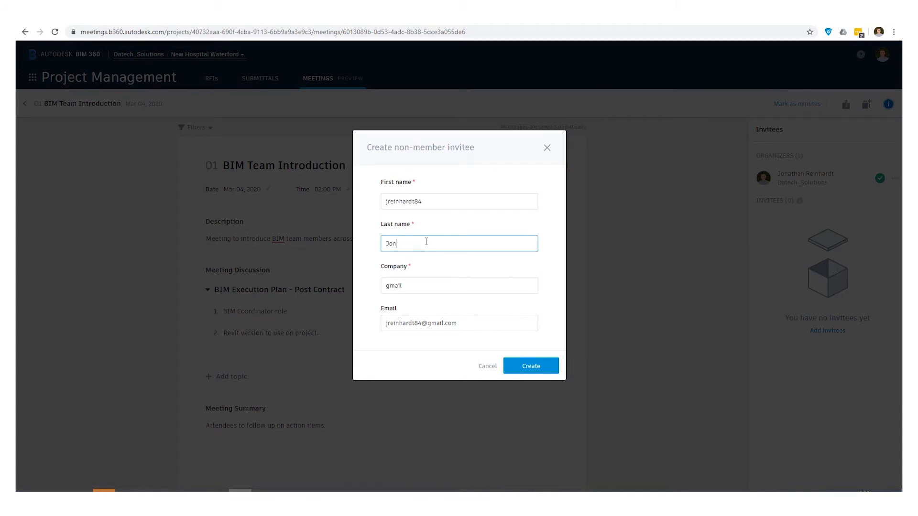
drag(438, 200, 378, 211)
text(Jon)
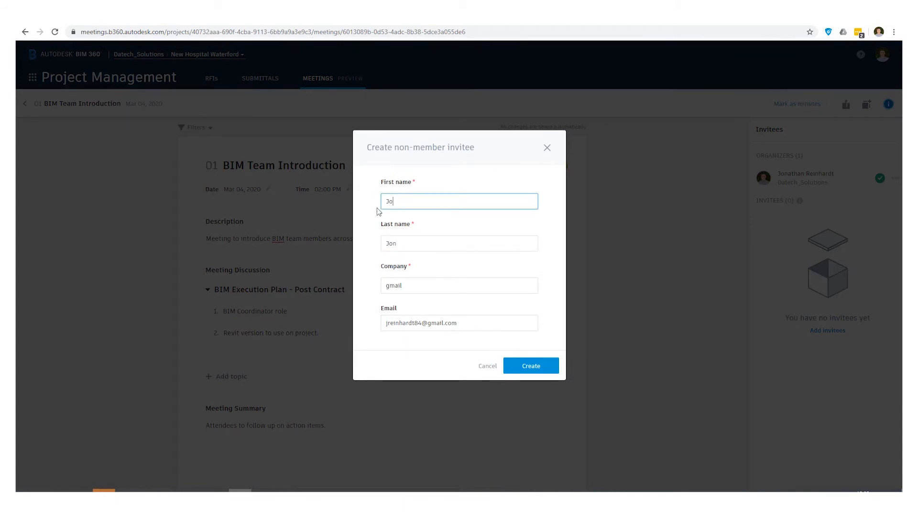
click(406, 241)
click(330, 244)
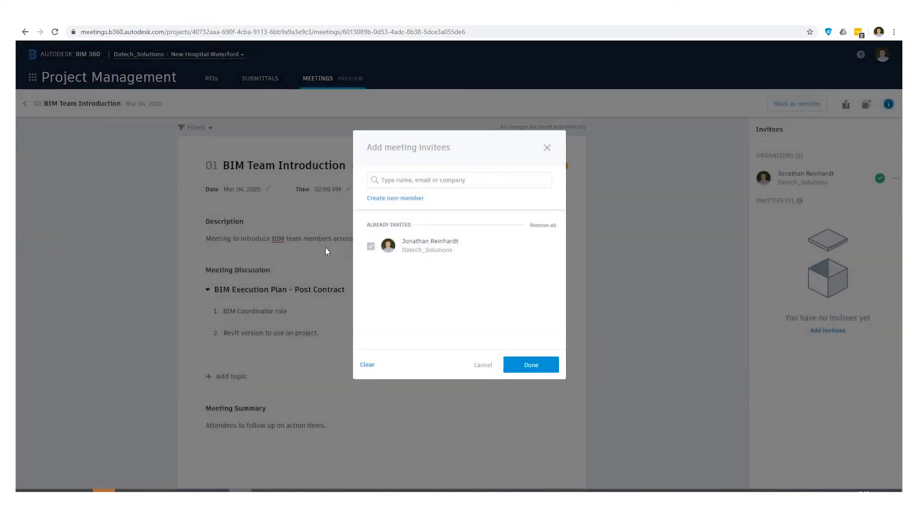
Step: Create the non-member with first name, last name, company TD and e-mail, and add them
click(393, 198)
click(427, 201)
text(Jon)
click(434, 247)
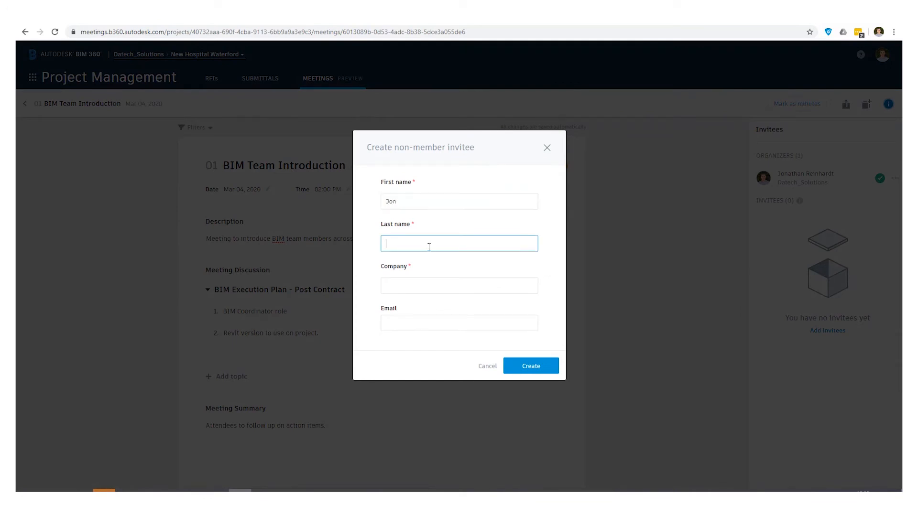
click(429, 285)
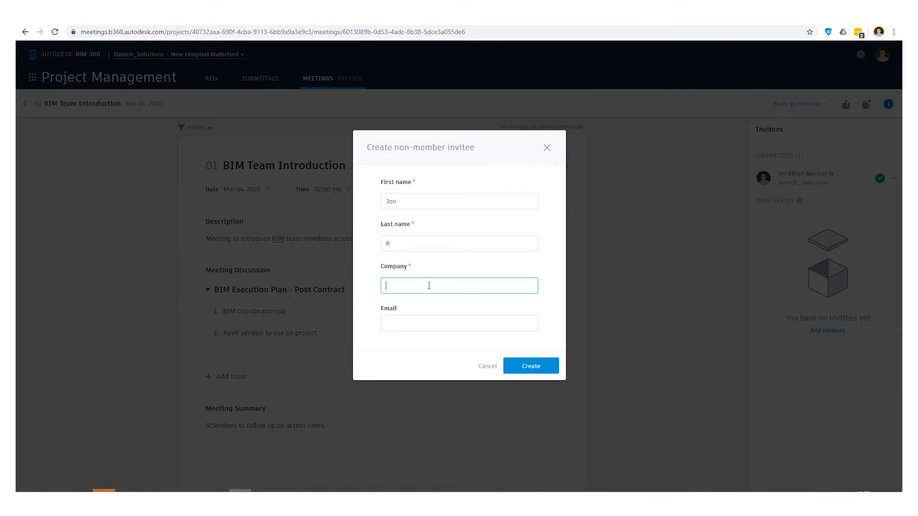
click(446, 318)
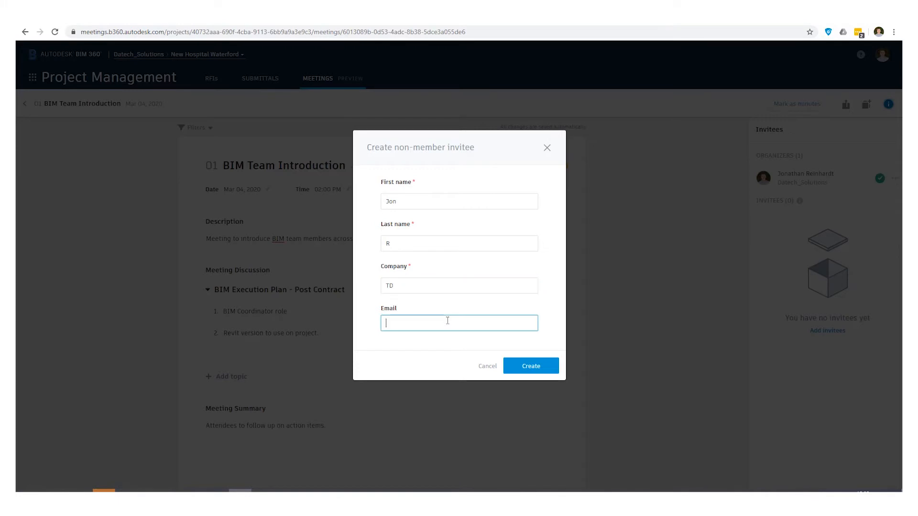
click(521, 364)
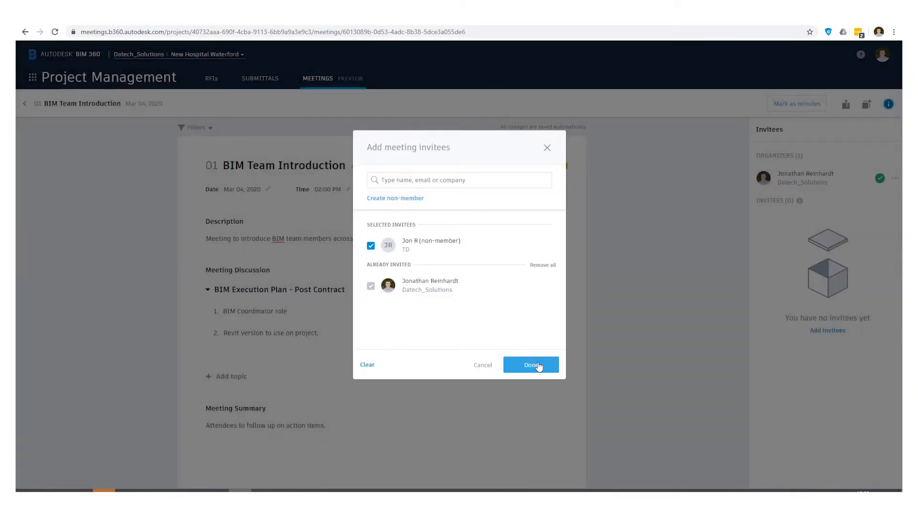
click(538, 366)
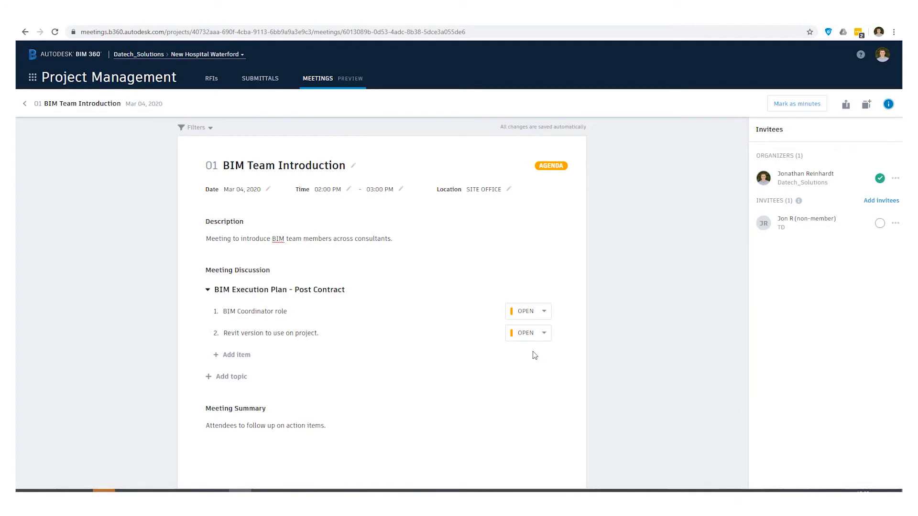
Step: Mark the non-member as attended, convert the meeting to minutes, and export it as PDF
click(880, 223)
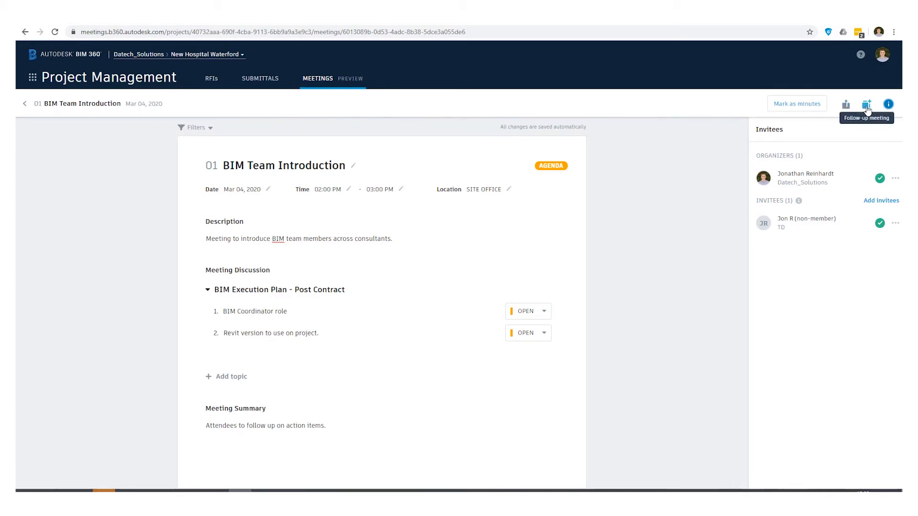
click(797, 104)
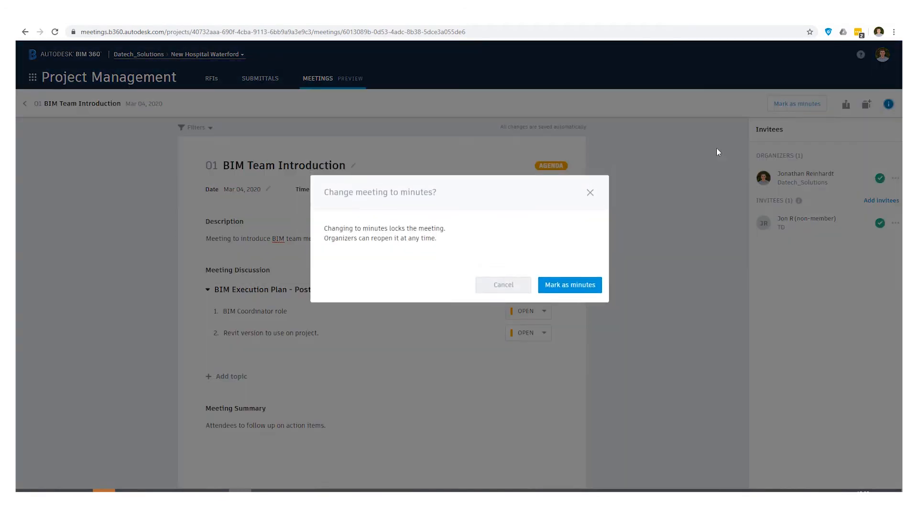
click(565, 286)
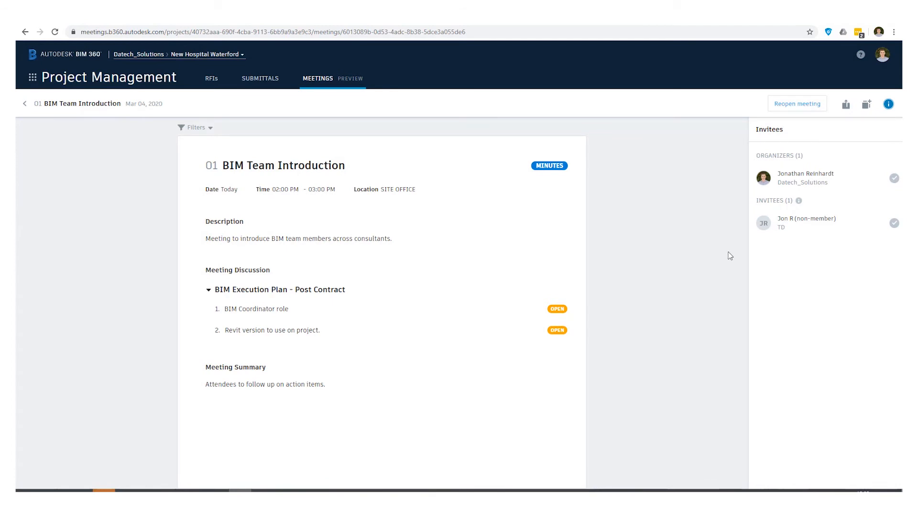
click(846, 108)
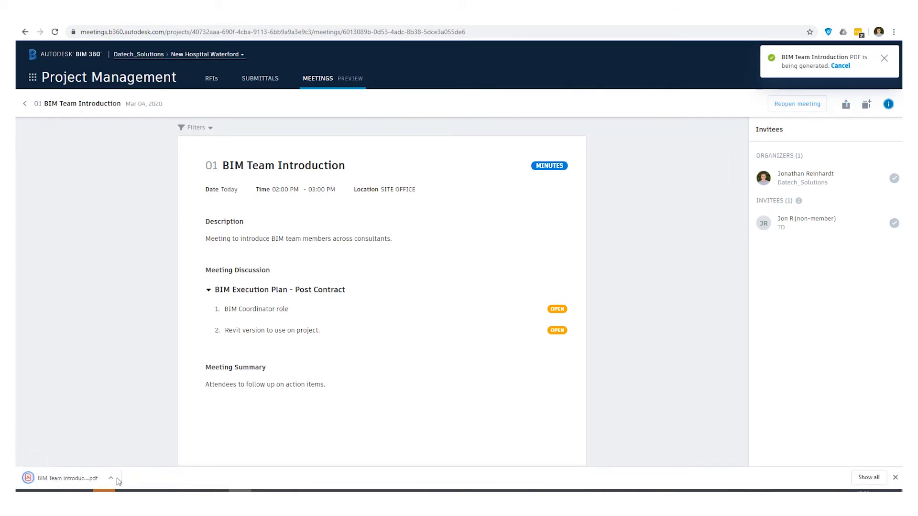
Step: Review the one-page minutes PDF in Chrome, then go back to the BIM 360 tab
click(76, 480)
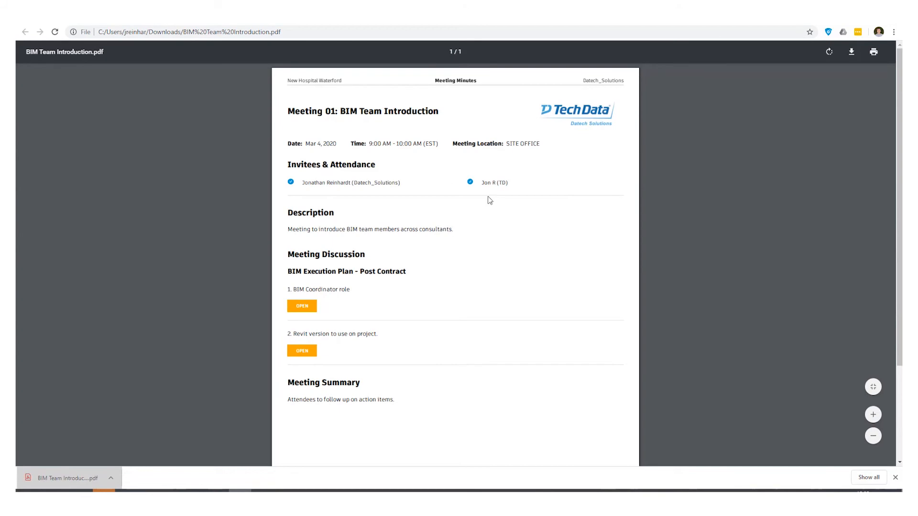
scroll(335, 261, down, 2)
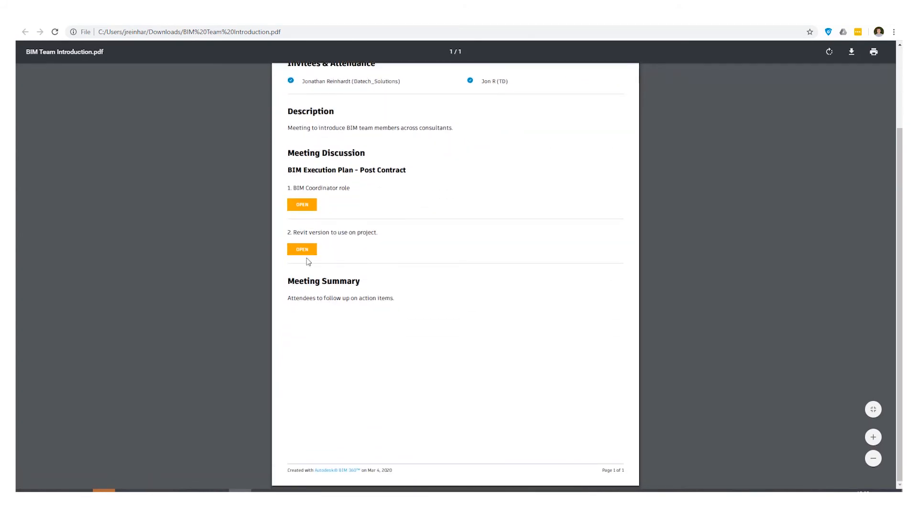
scroll(328, 342, up, 2)
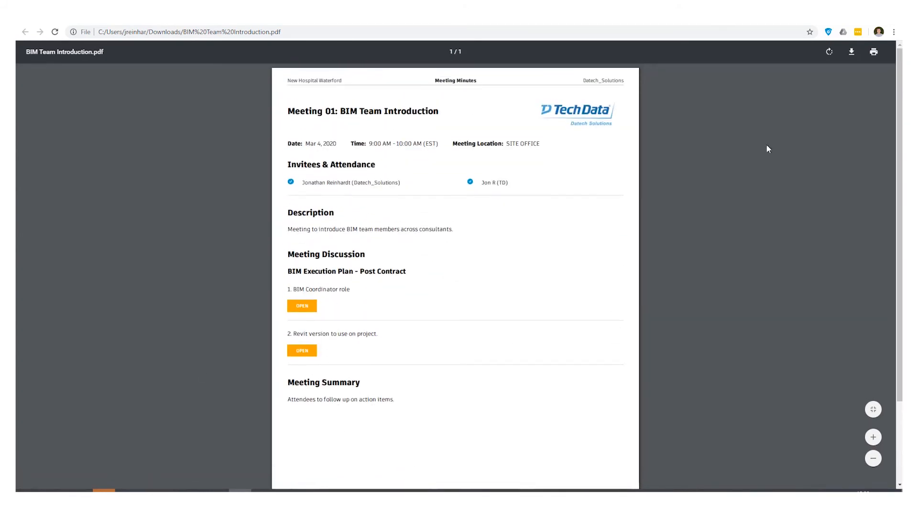
click(72, 18)
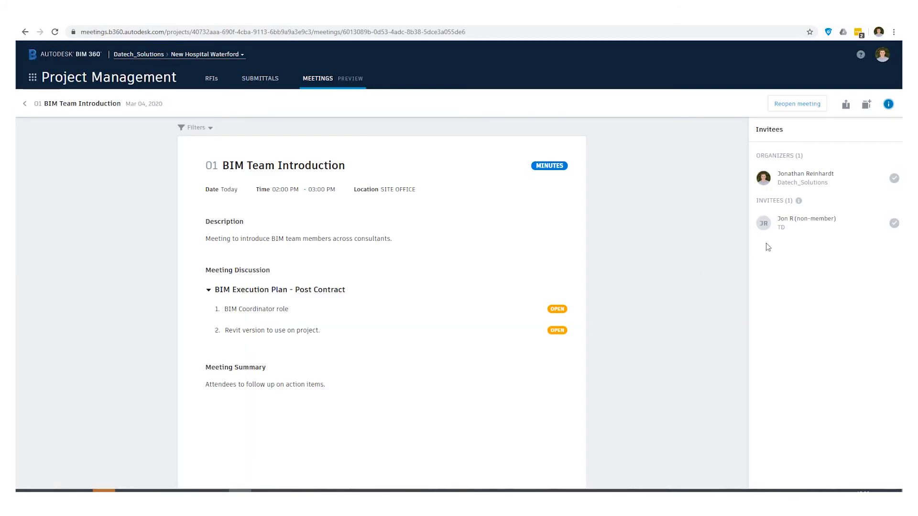
Step: Create follow-up meeting 02 BIM Team Introduction dated March 11, 2020
click(866, 106)
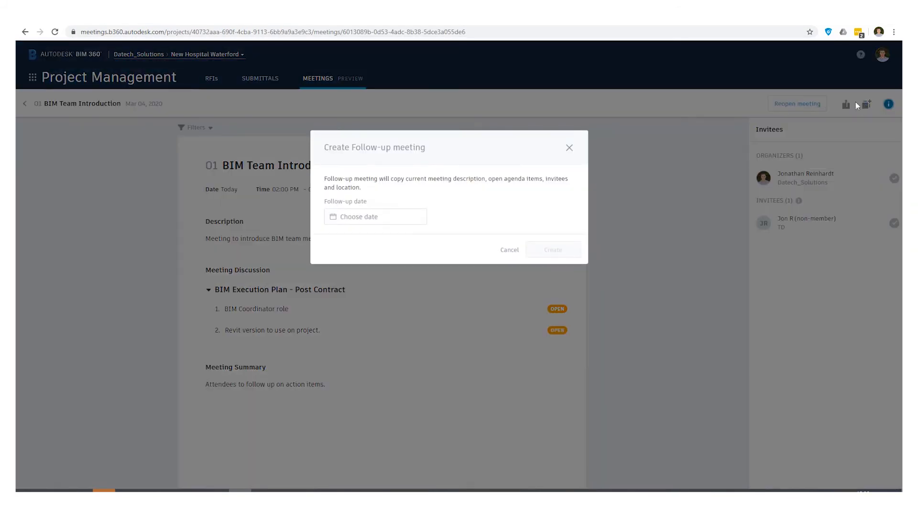
click(391, 225)
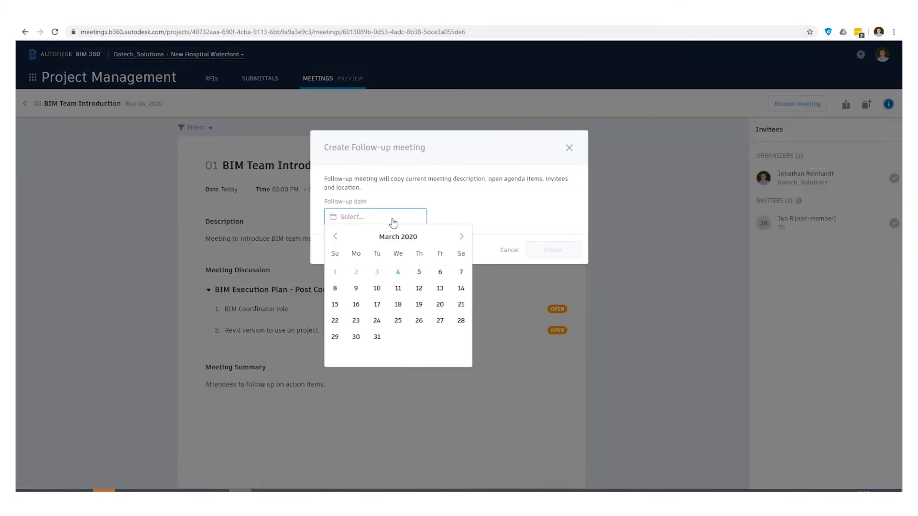
click(400, 288)
click(560, 251)
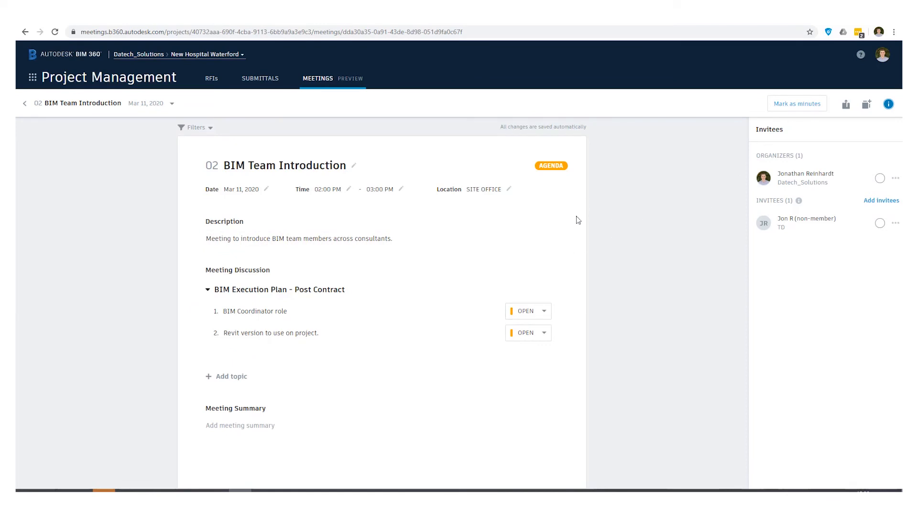
Step: Mark the organizer and non-member invitee attended, set items 1 and 2 to CLOSED, and lock meeting 02 as minutes
click(879, 224)
click(880, 178)
click(539, 312)
click(529, 346)
click(539, 334)
click(527, 369)
click(799, 104)
click(574, 285)
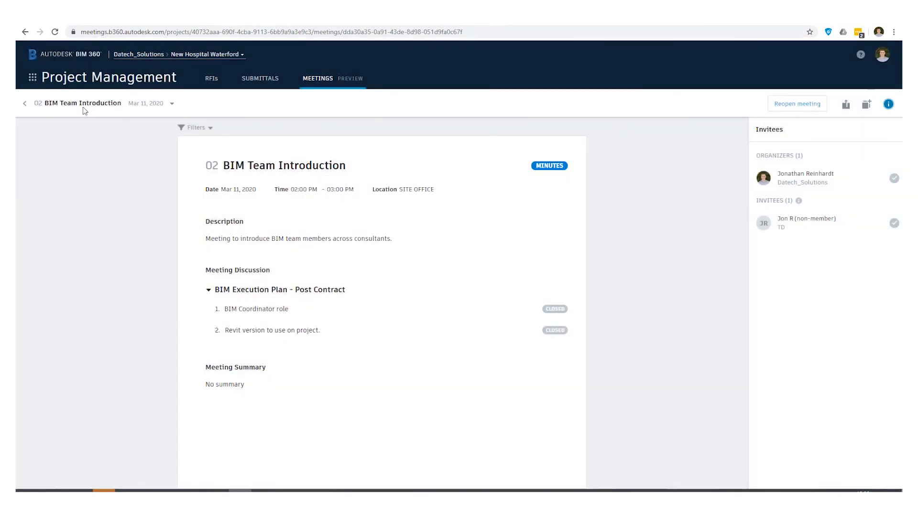
Step: From the Meetings list, view follow-up dates for the BIM 01, BIM 02 and design kickoff meetings
click(335, 84)
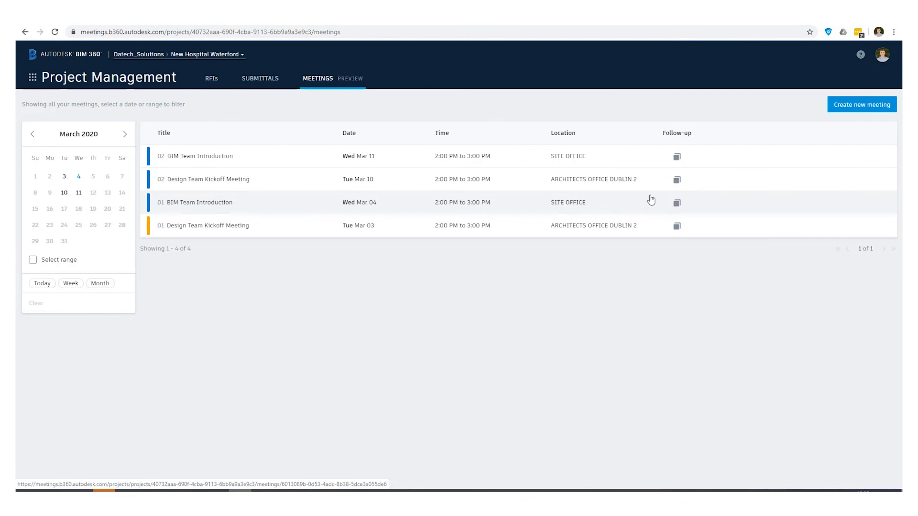
click(677, 204)
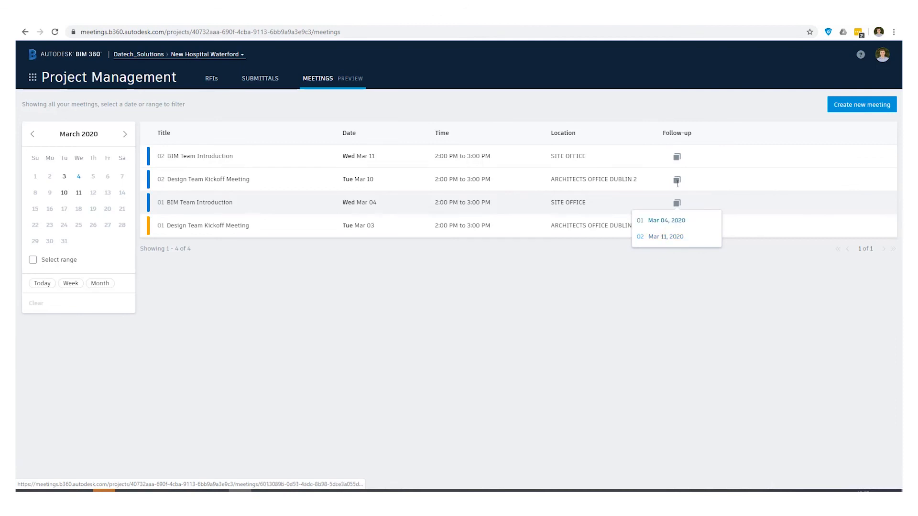
click(677, 159)
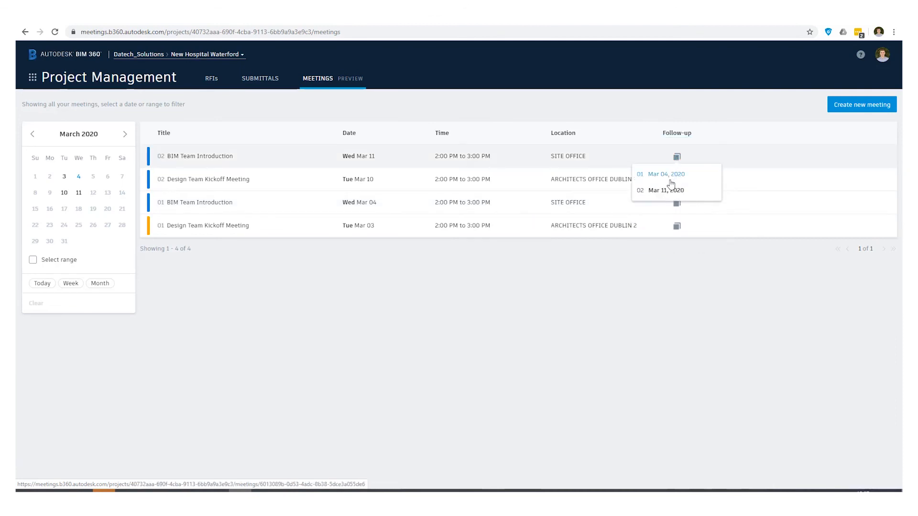
click(677, 228)
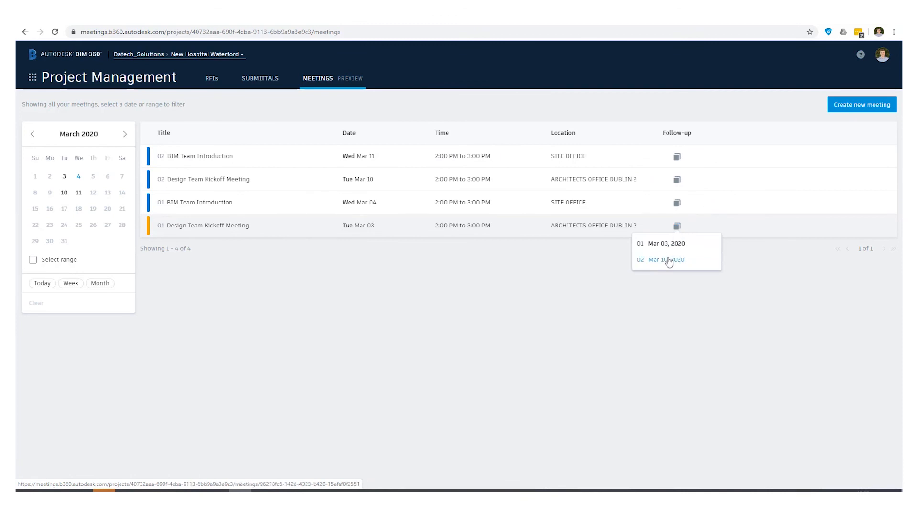
click(488, 271)
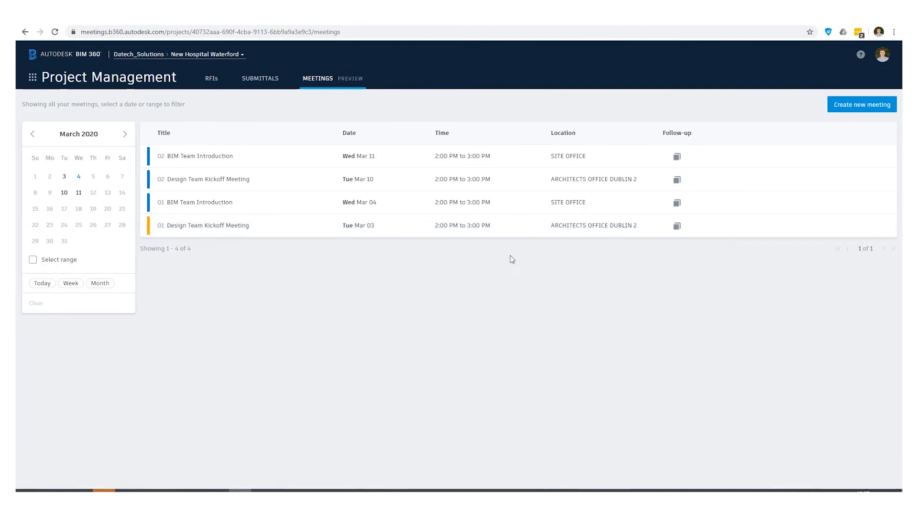